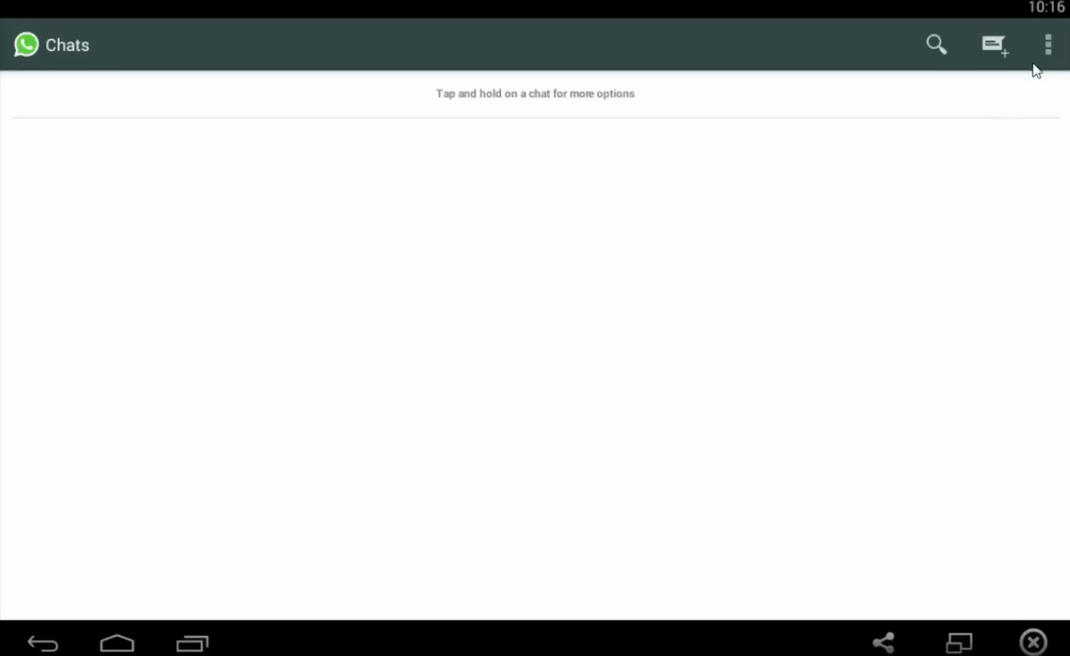
- Choose WhatsApp Web from the Chats overflow menu to reach the Scan code screen
left_click(1040, 47)
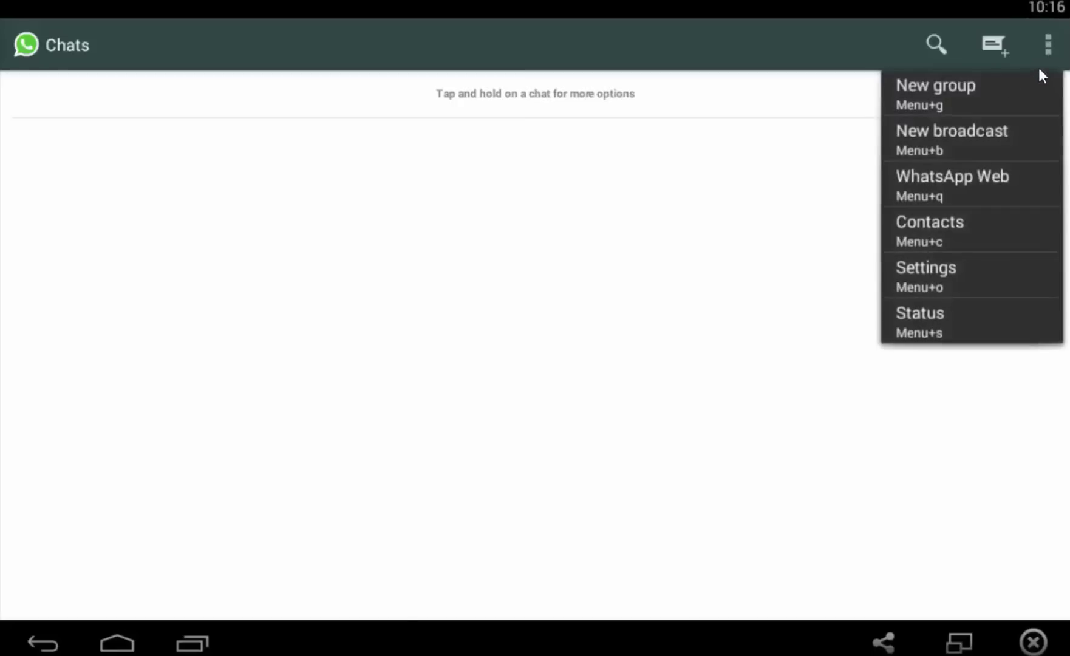
left_click(1045, 42)
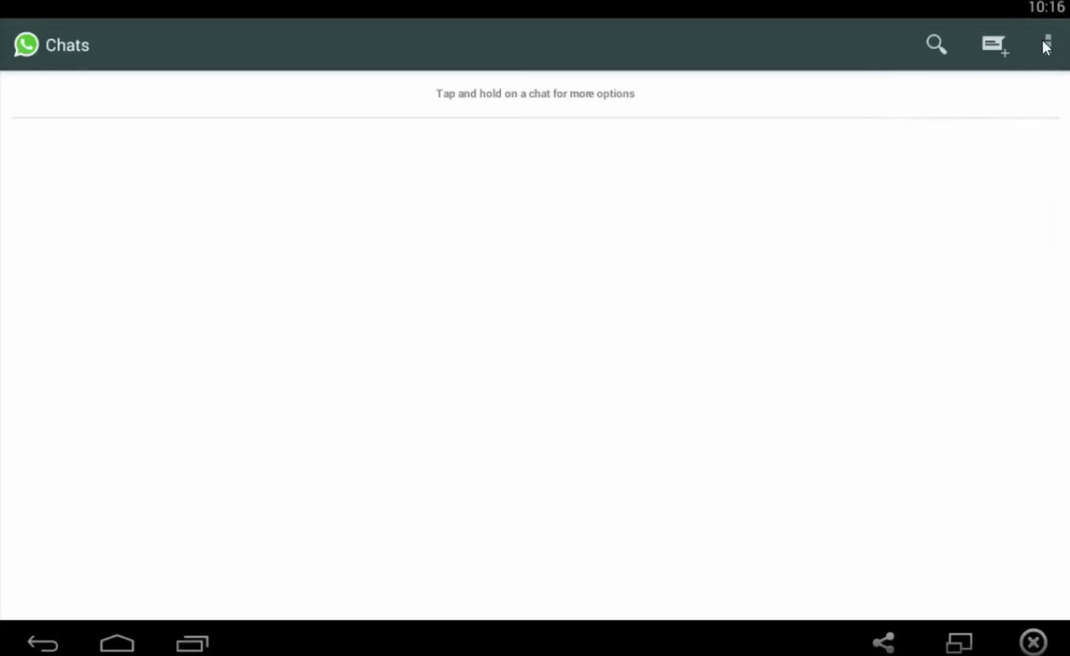
left_click(1041, 42)
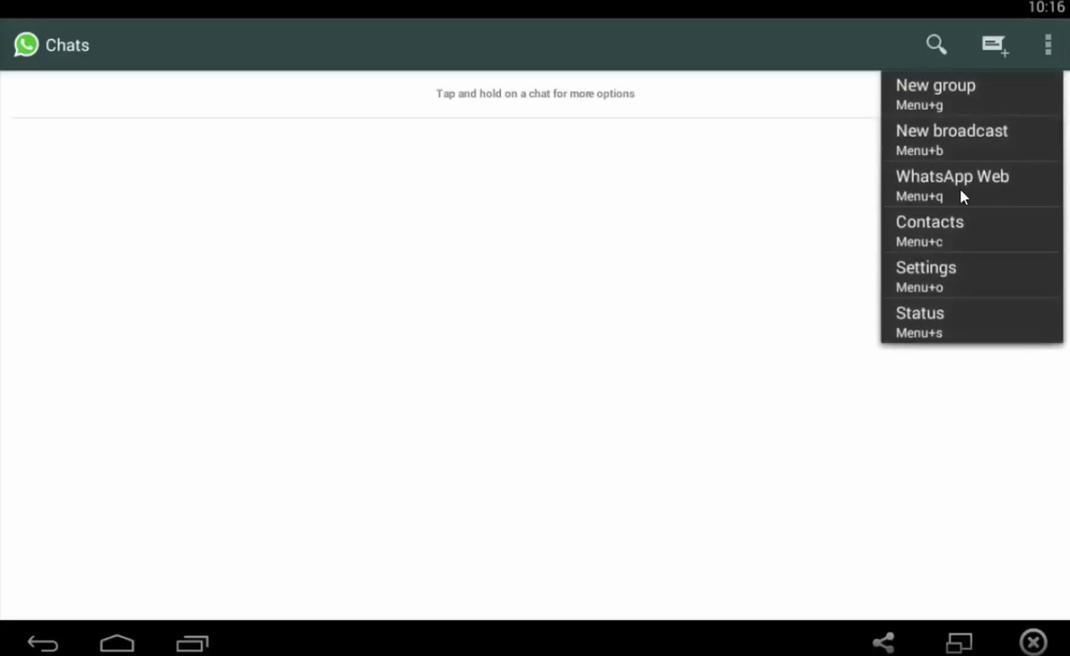
left_click(961, 188)
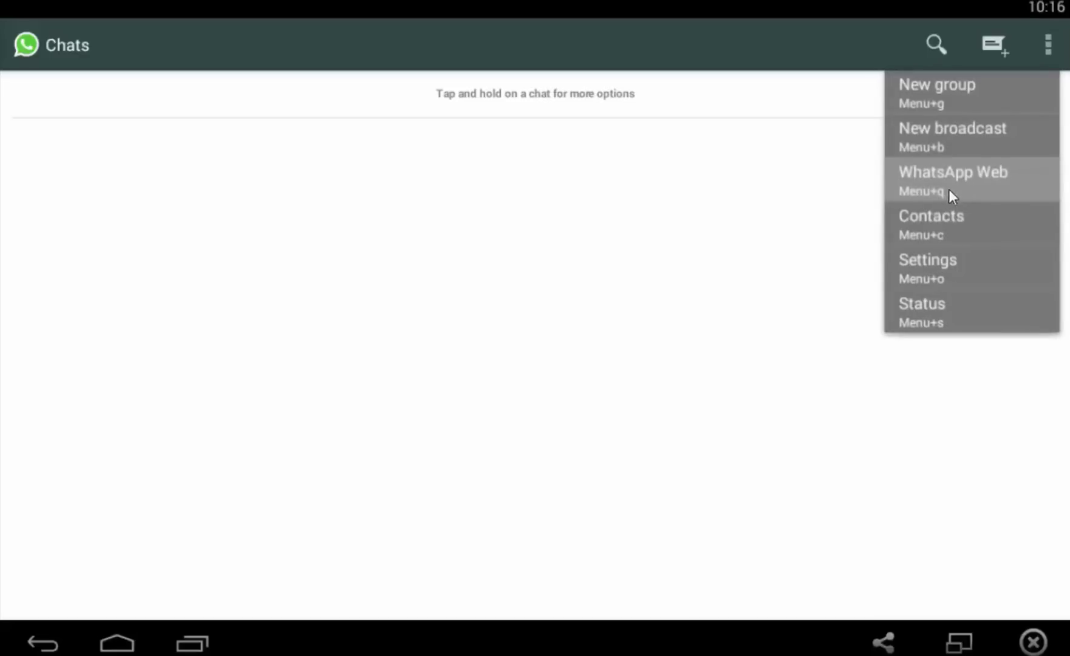
left_click(941, 186)
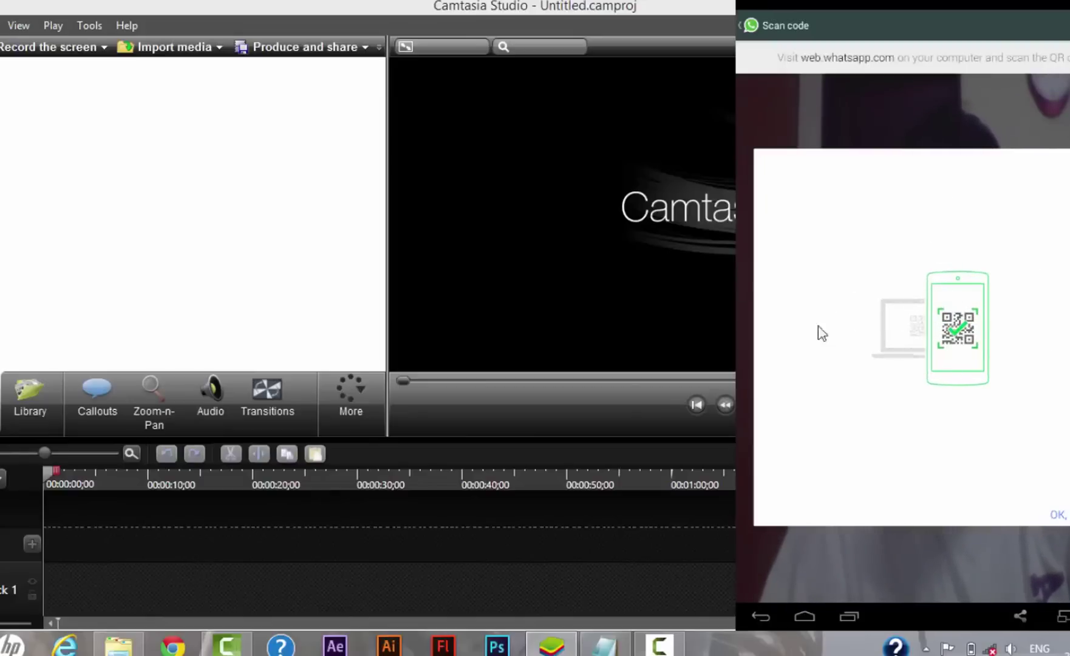
- Return from the Scan code screen to Chats and open Settings from the overflow menu
left_click(763, 621)
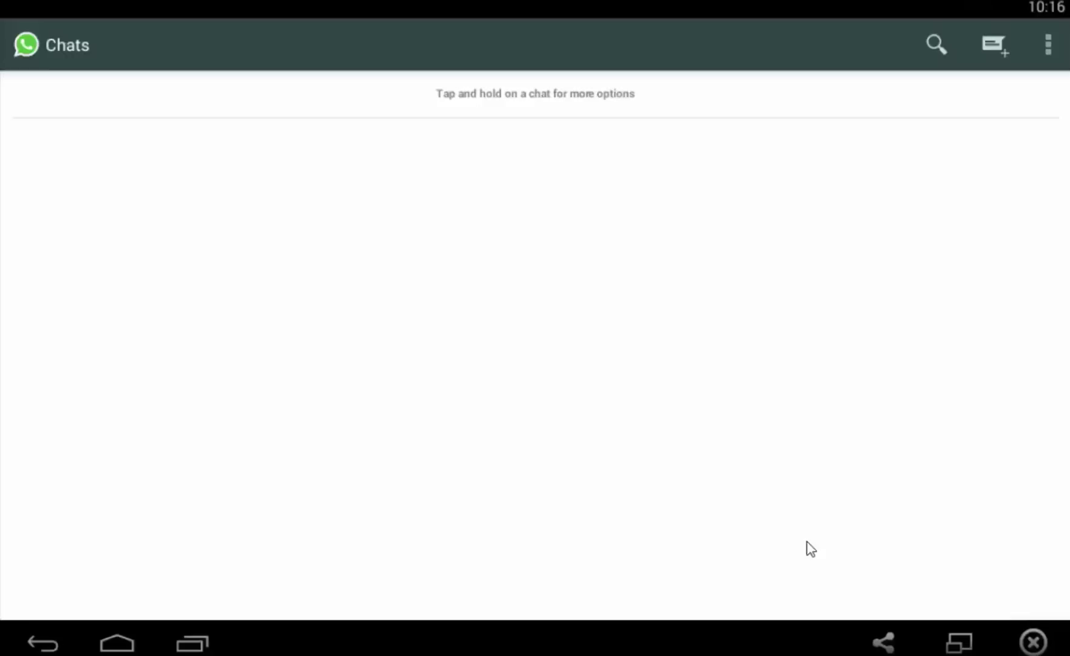
left_click(1048, 45)
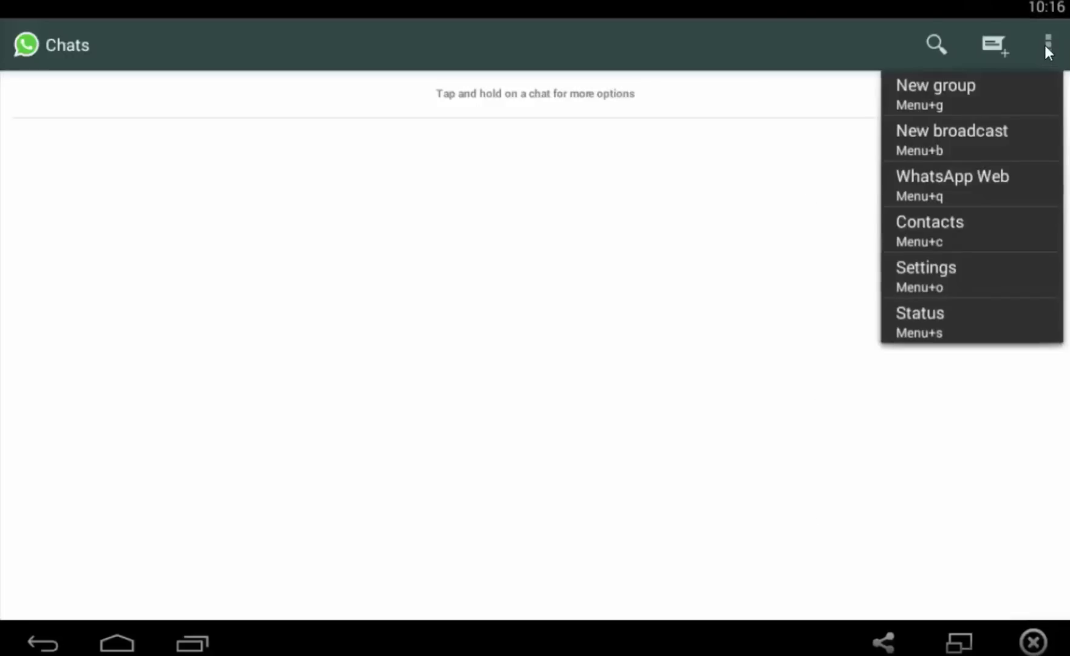
left_click(931, 276)
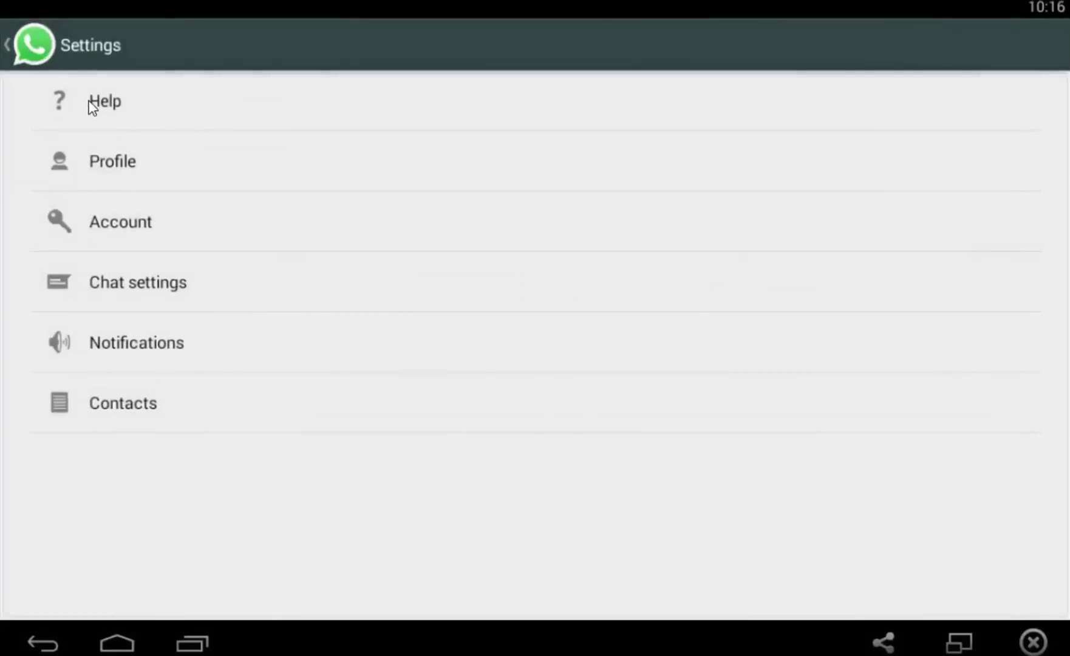
- Open Help > About to display WhatsApp Messenger version 2.11.498
left_click(140, 124)
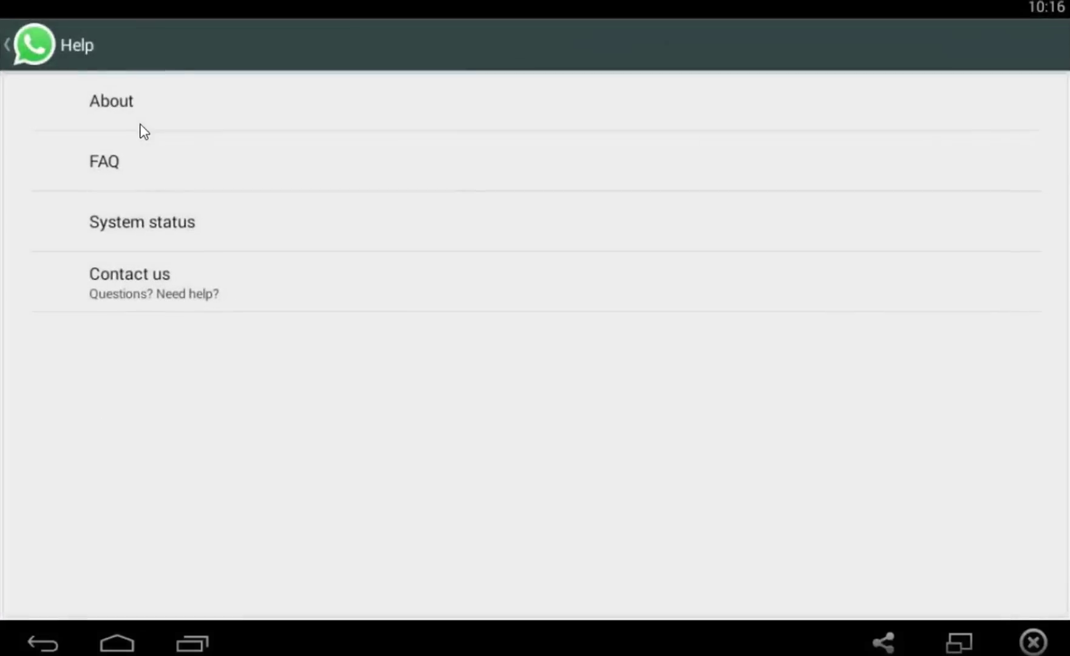
left_click(297, 155)
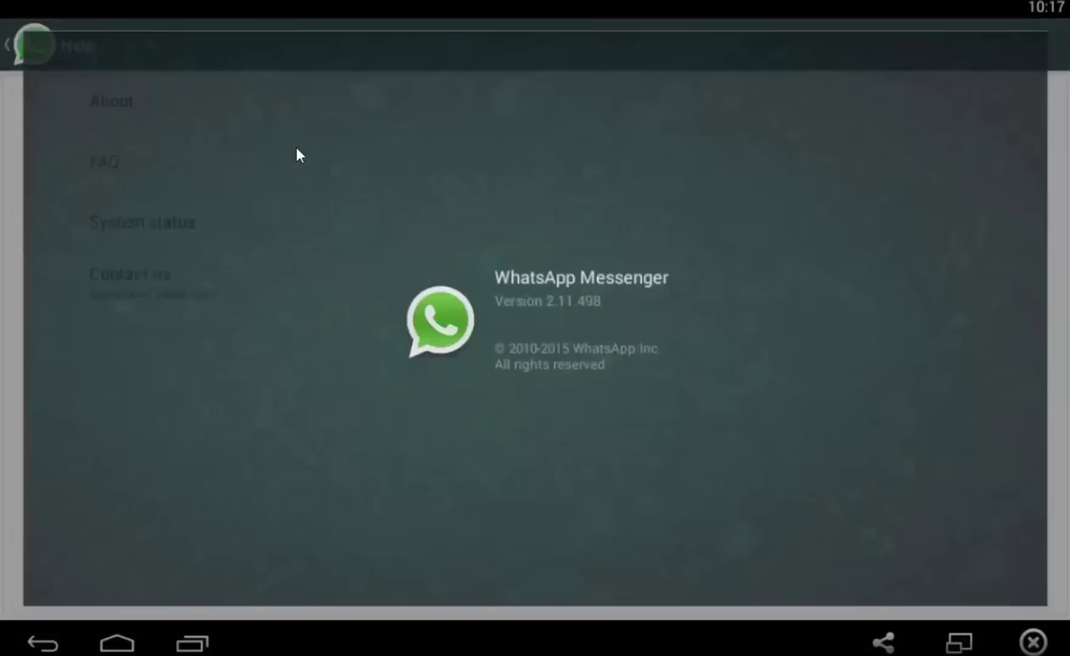